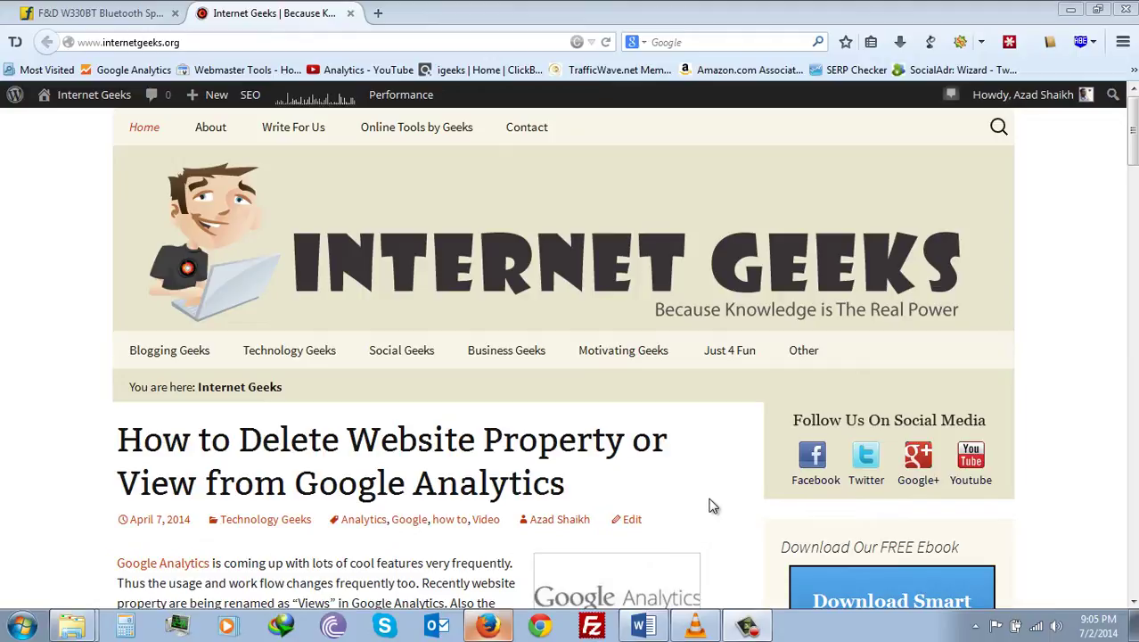
Switch from Firefox to the Word tutorial on connecting the Fenda w330bt to Windows 7
click(639, 626)
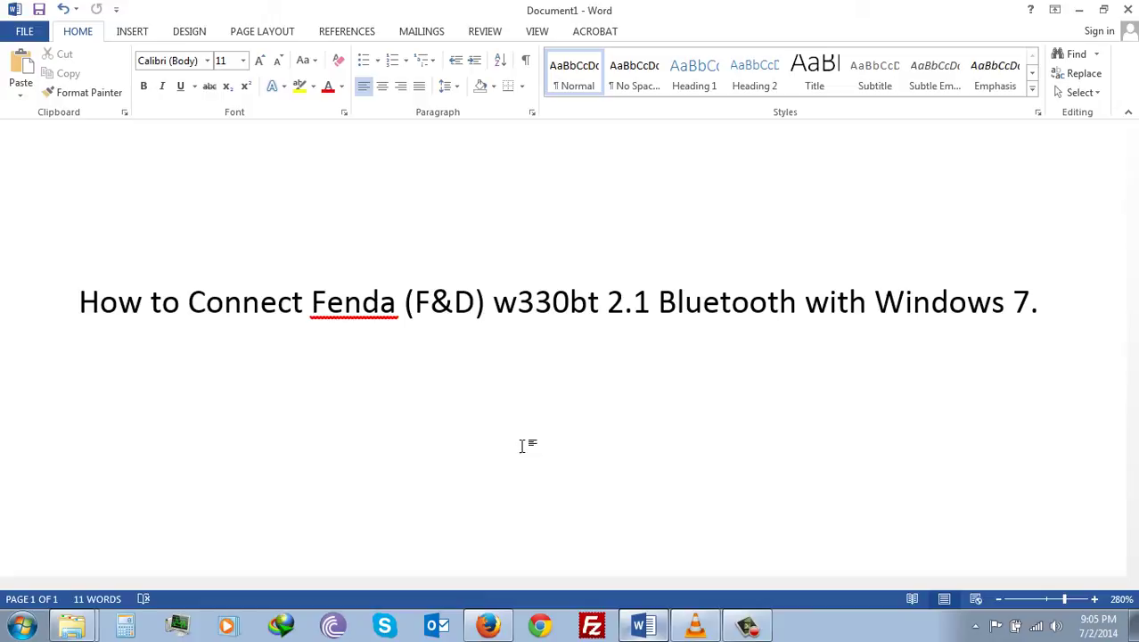
Reveal the hidden notification-area icons to expose the Bluetooth icon
click(975, 627)
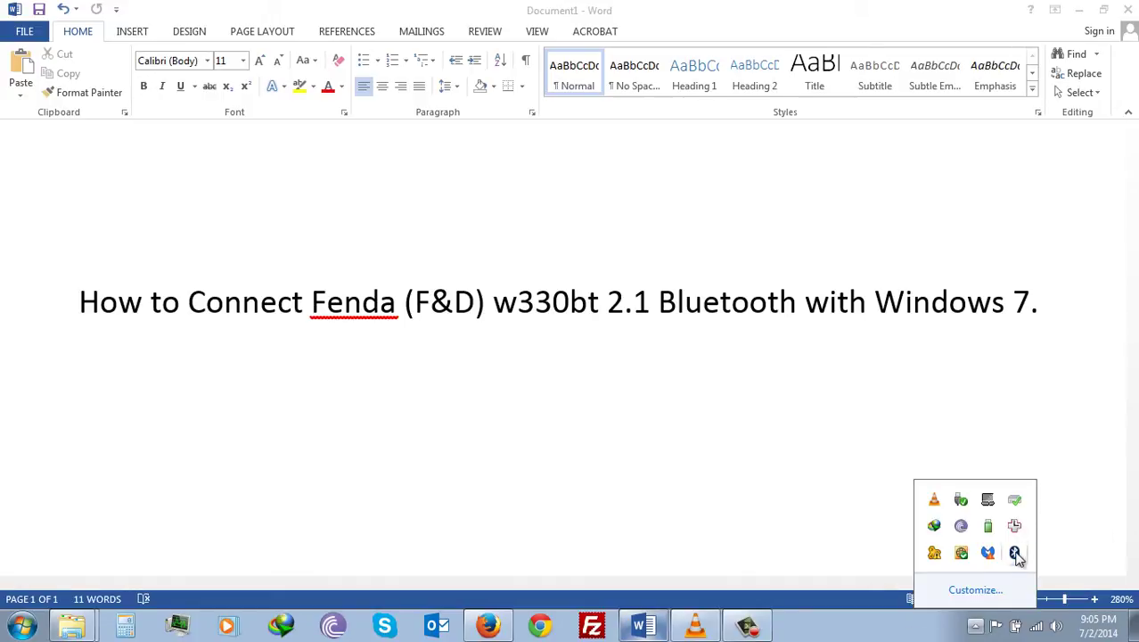
Open the Bluetooth Devices page from the tray icon, which shows 0 paired devices
double_click(1016, 554)
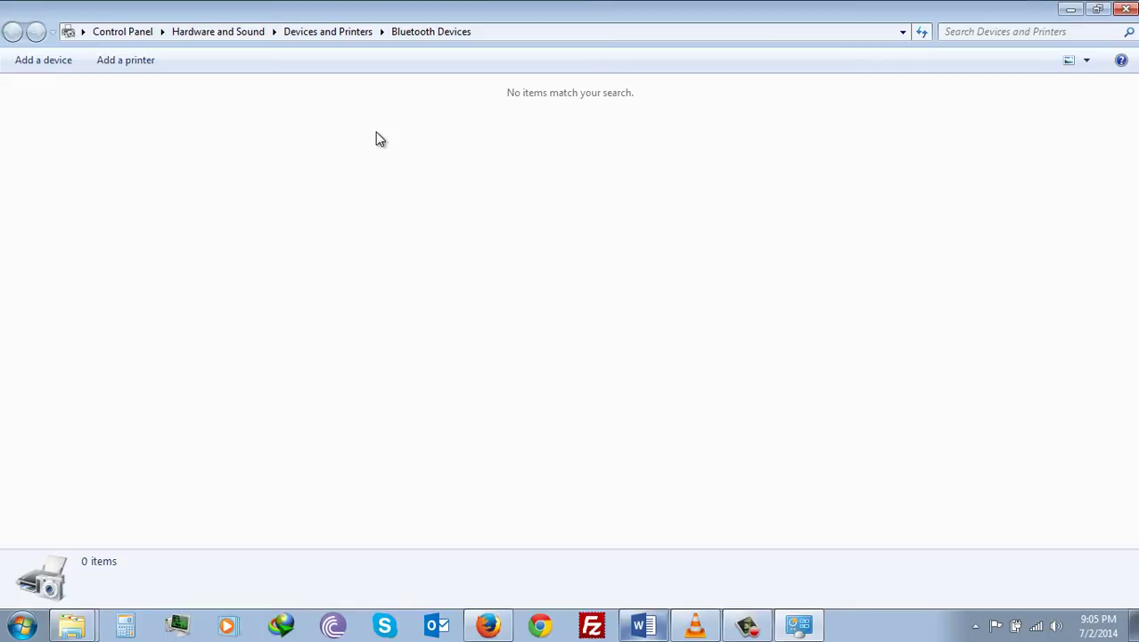
click(697, 626)
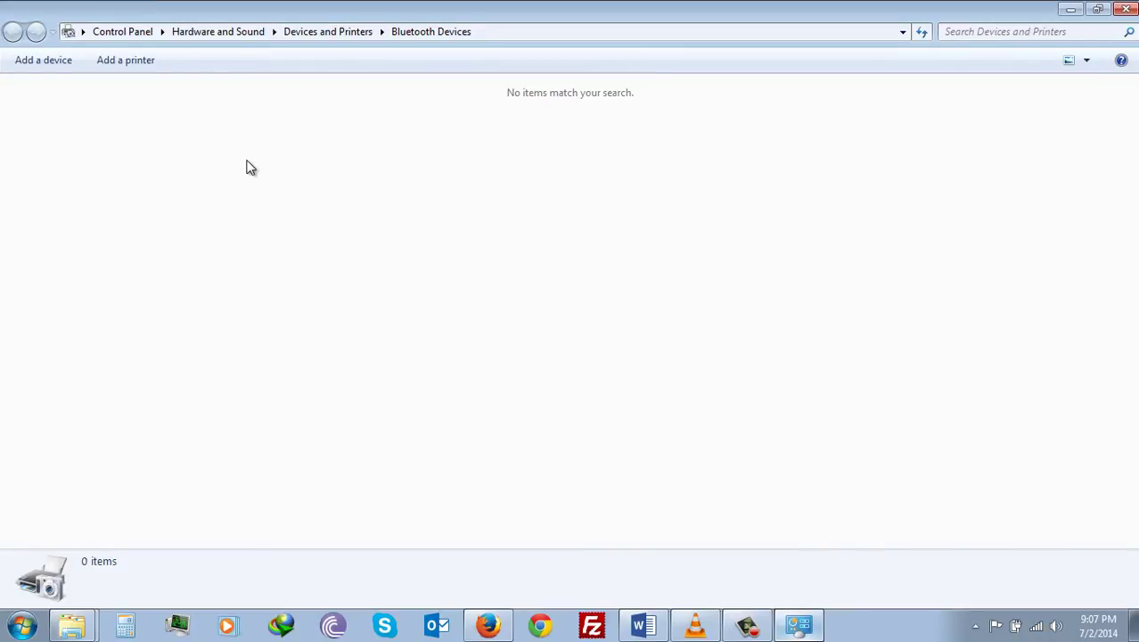
Pair the FENDA W33 speaker through Add a device and close the success message
click(43, 61)
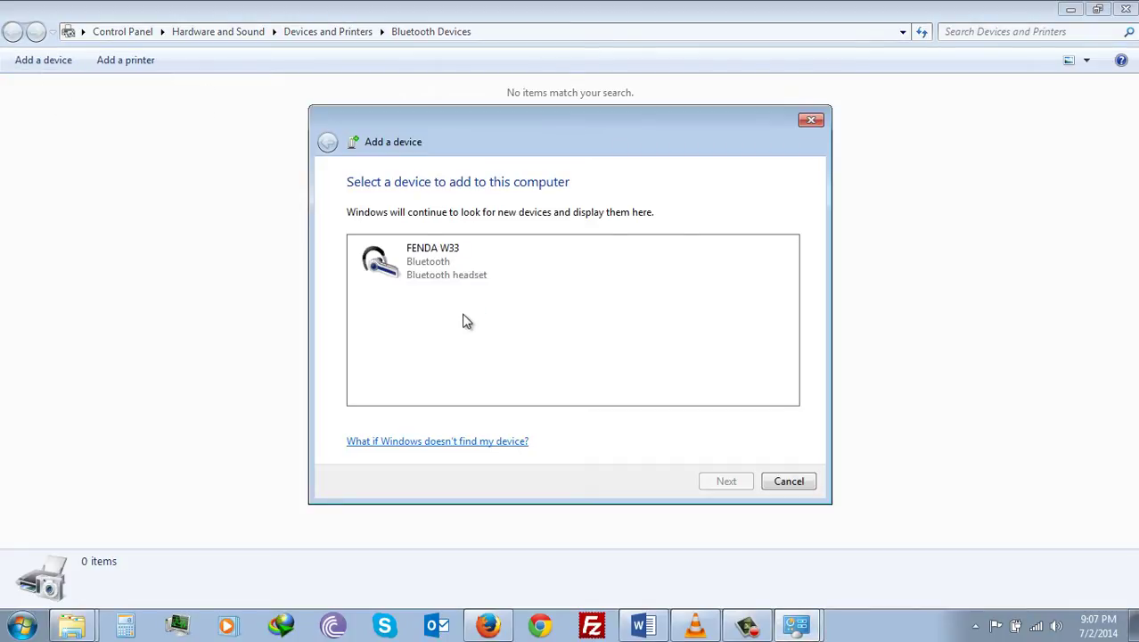
click(473, 269)
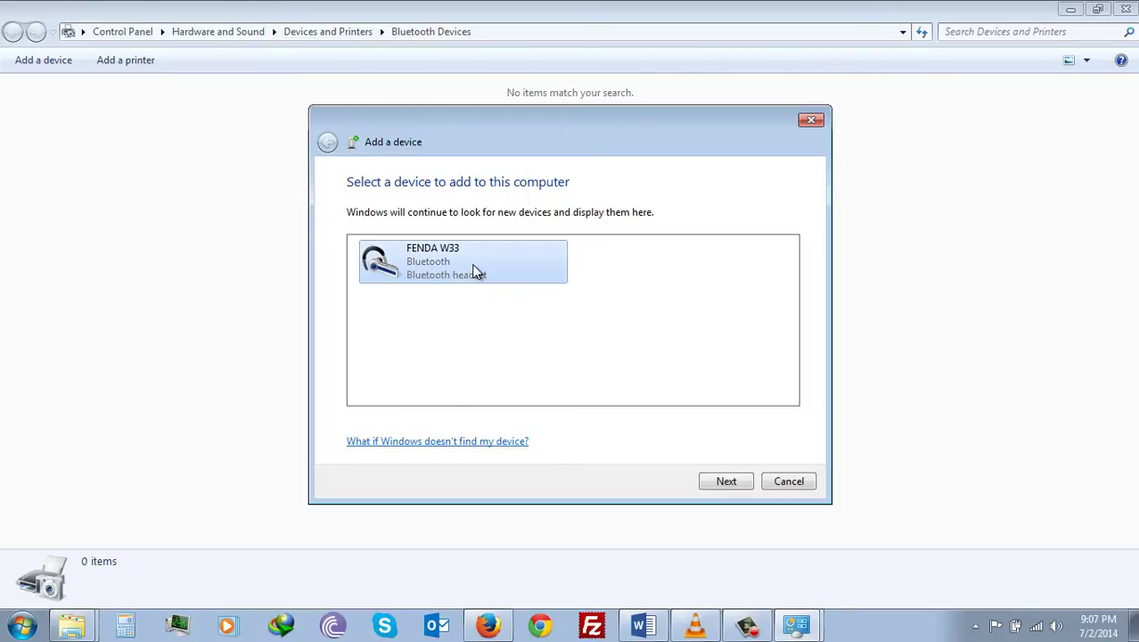
click(725, 485)
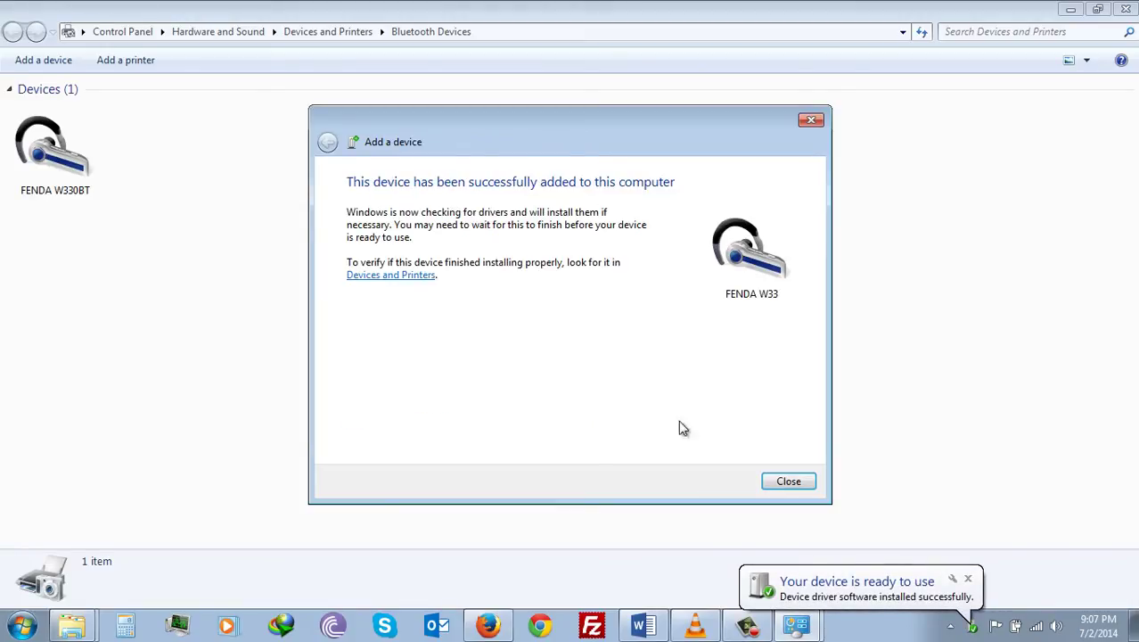
click(788, 481)
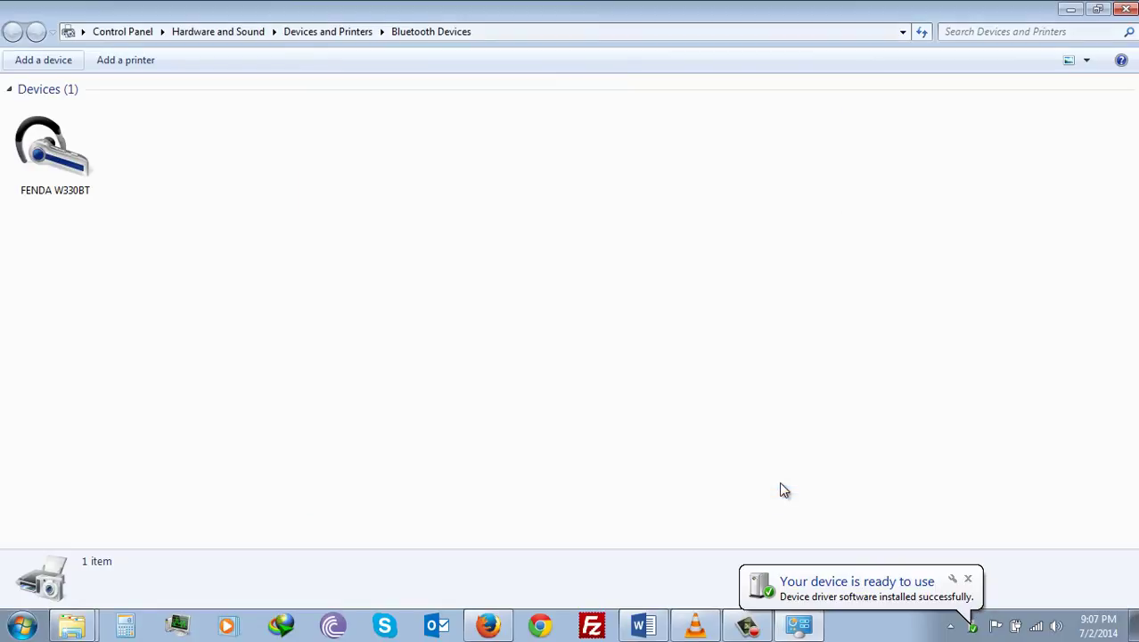
Open FENDA W330BT's Bluetooth Device Control and connect it for Music and Audio
click(60, 167)
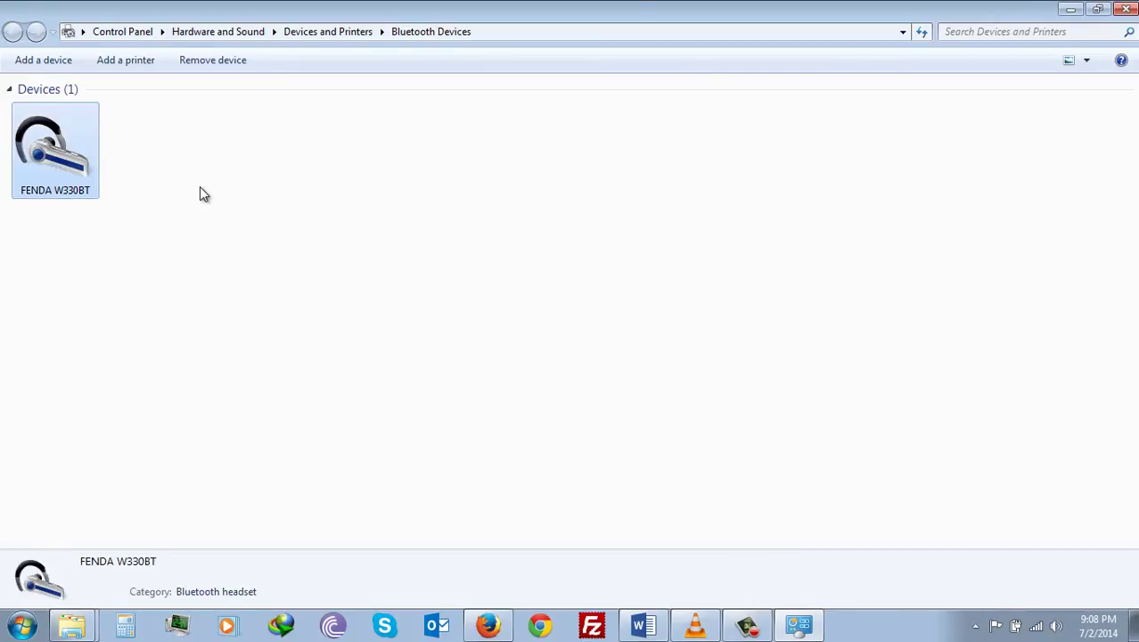
double_click(81, 169)
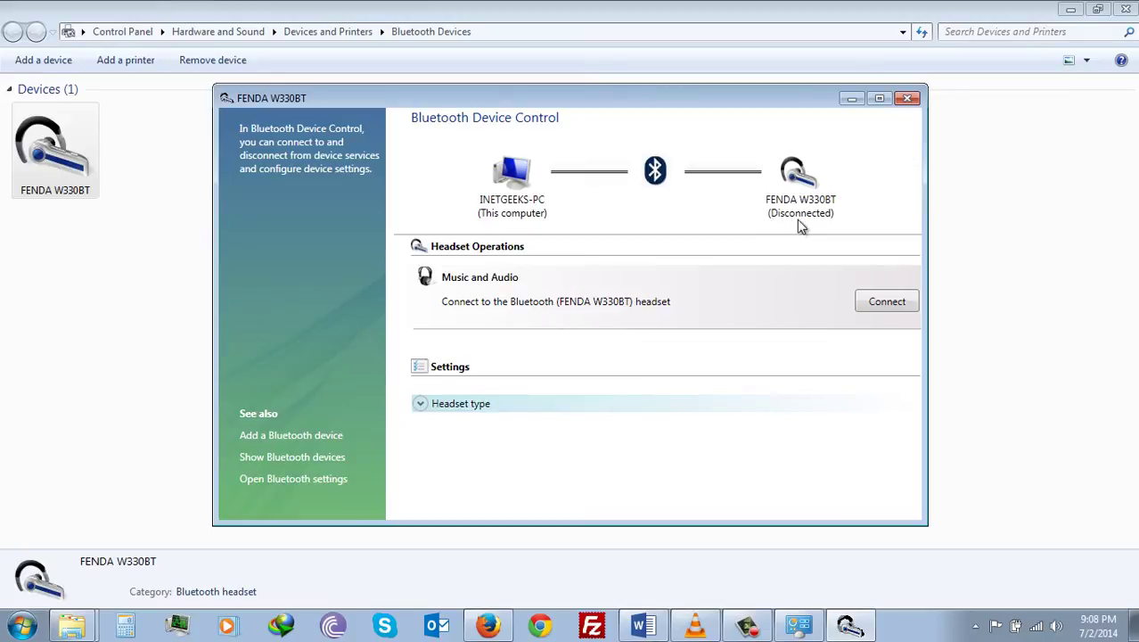
click(885, 305)
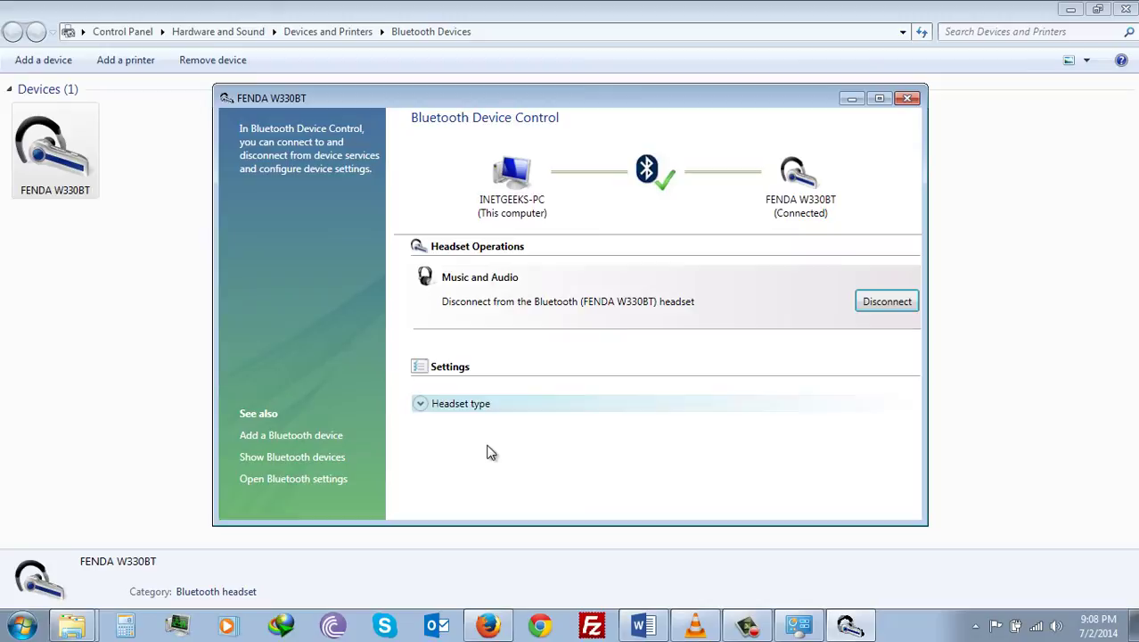
click(227, 627)
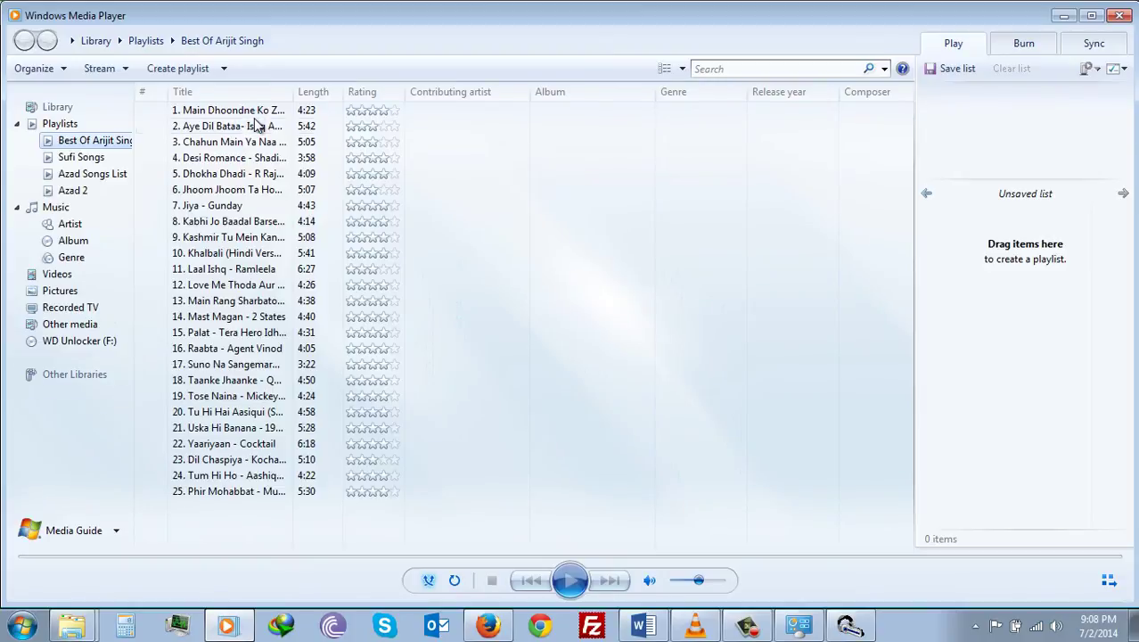
Play track 2 'Aye Dil Bataa', pause it at 00:04, and return to the speaker's Bluetooth window
double_click(254, 127)
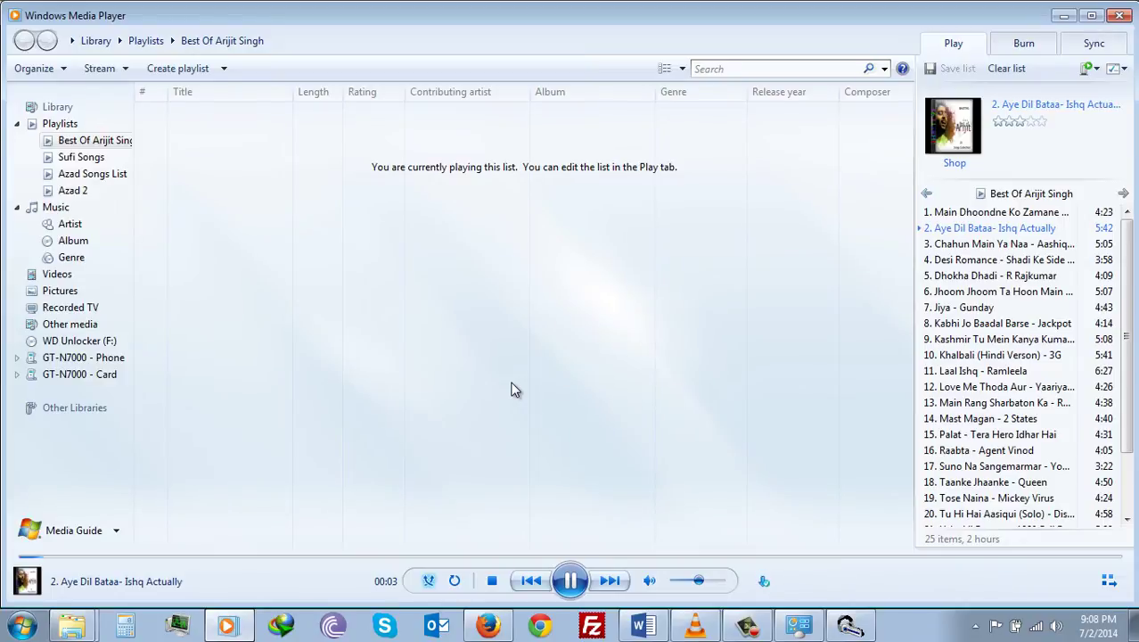
click(570, 581)
click(838, 633)
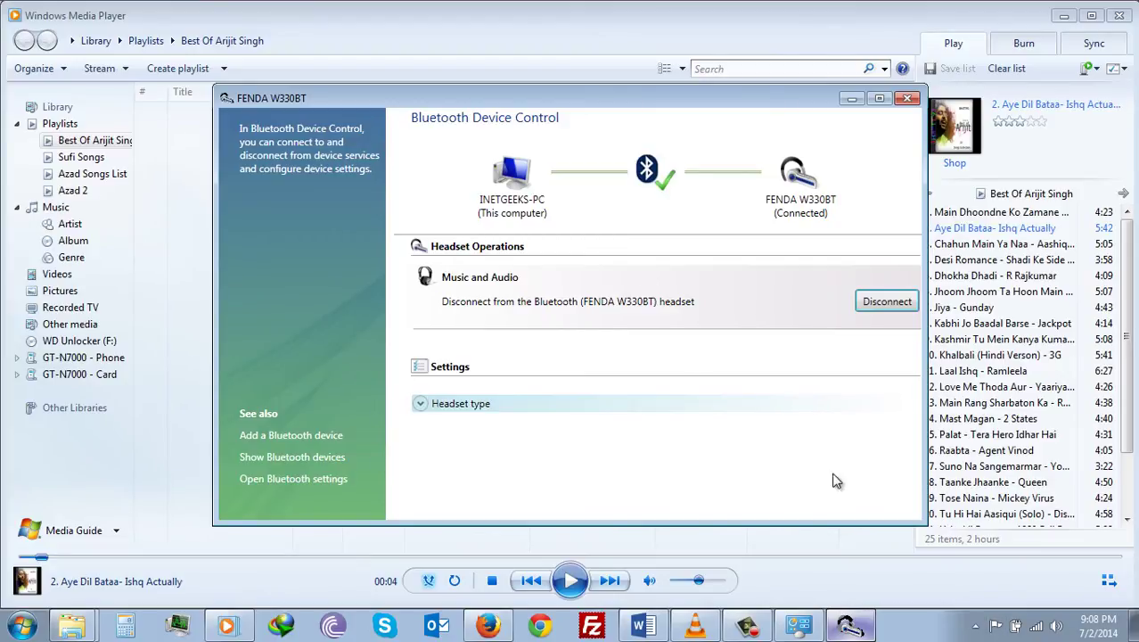
Open Playback devices from the volume icon and disable the Speaker/HP output
right_click(1055, 627)
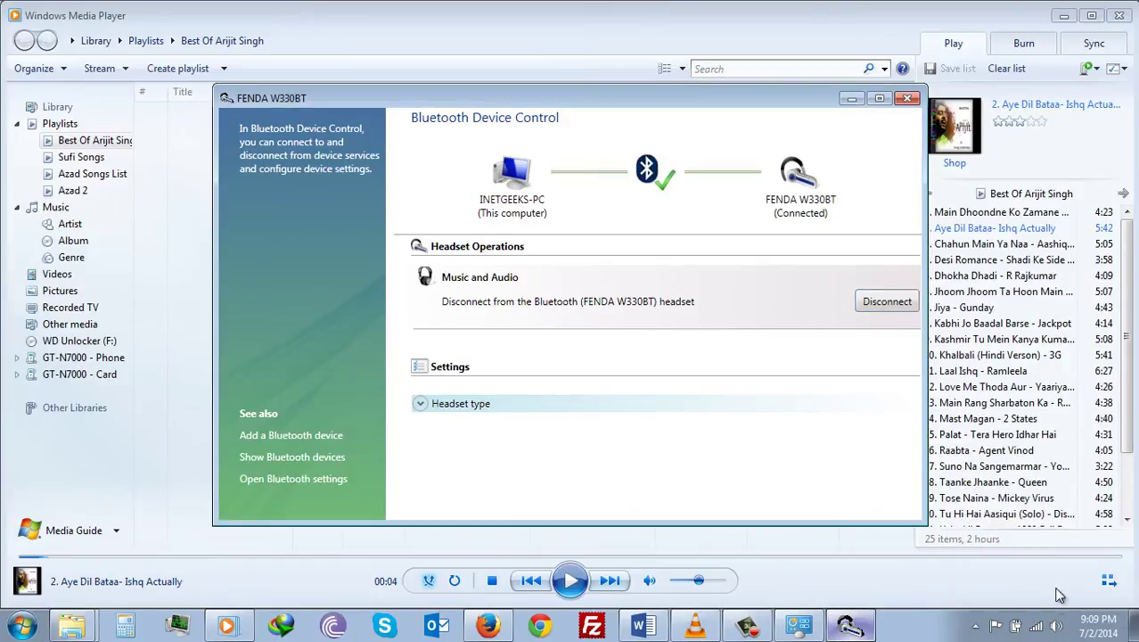
right_click(1057, 634)
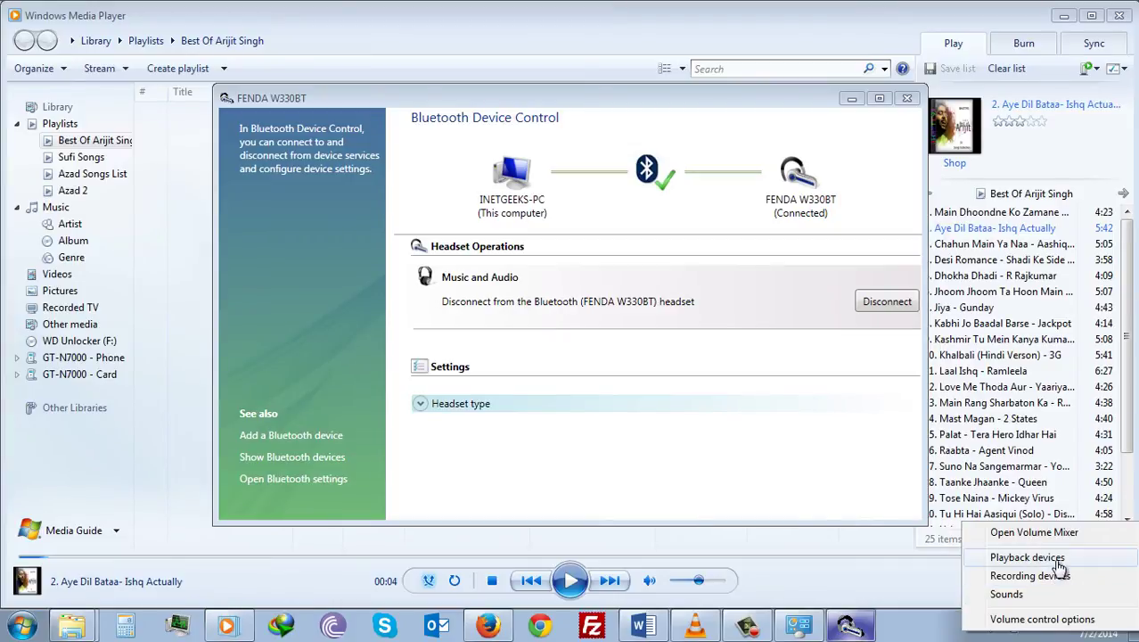
click(1027, 557)
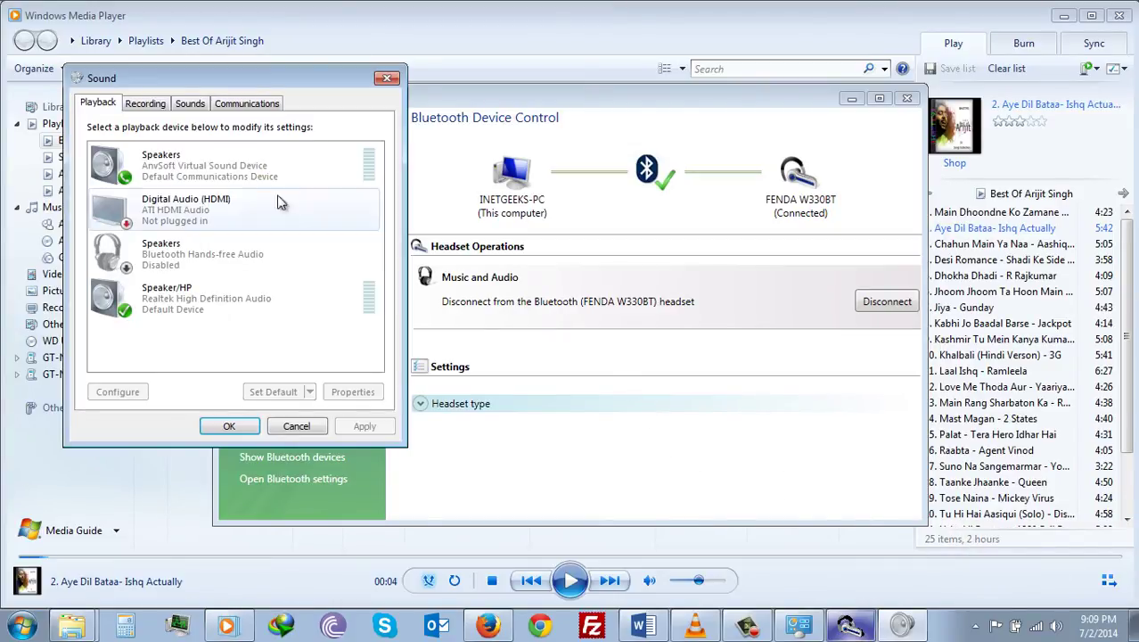
click(238, 264)
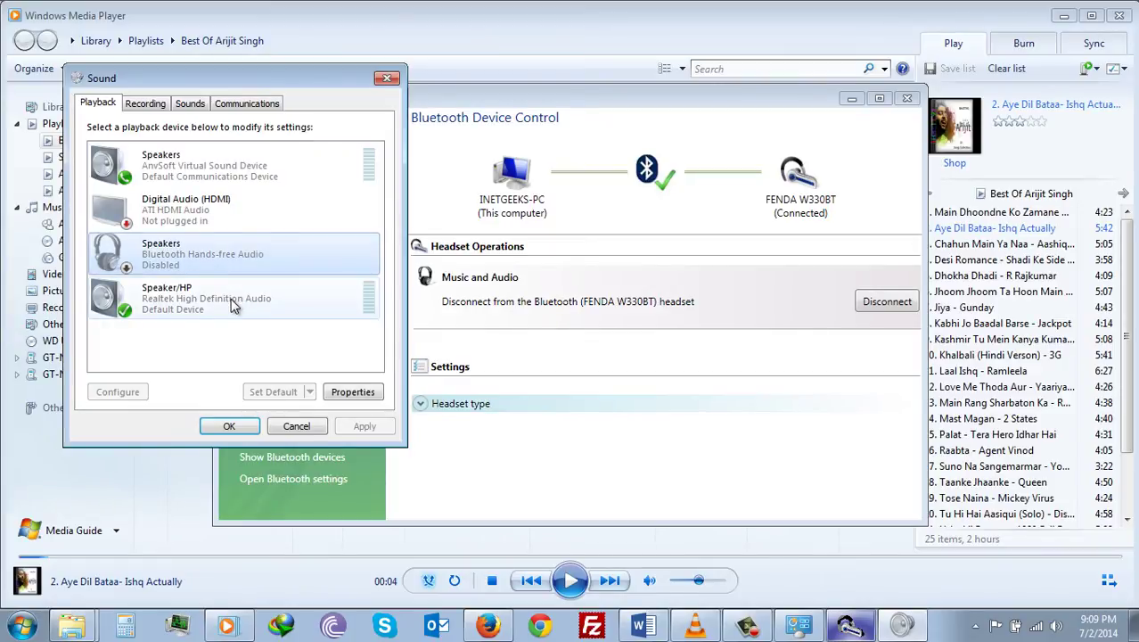
click(185, 307)
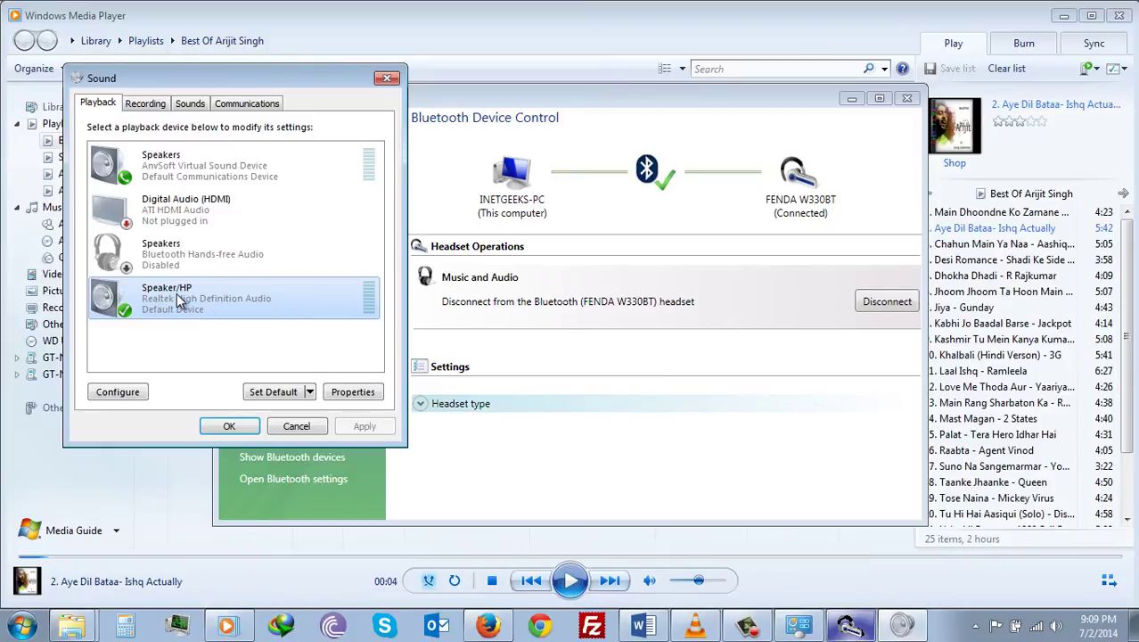
right_click(176, 303)
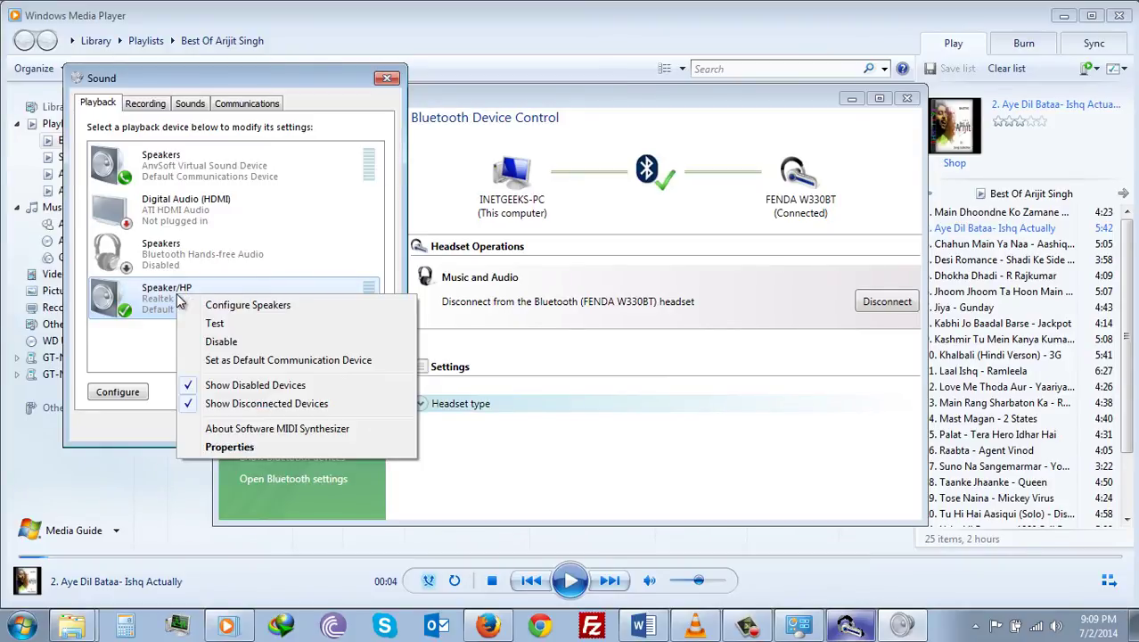
click(218, 344)
Enable the Bluetooth Hands-free Audio speakers as the default playback device and confirm with OK
click(217, 261)
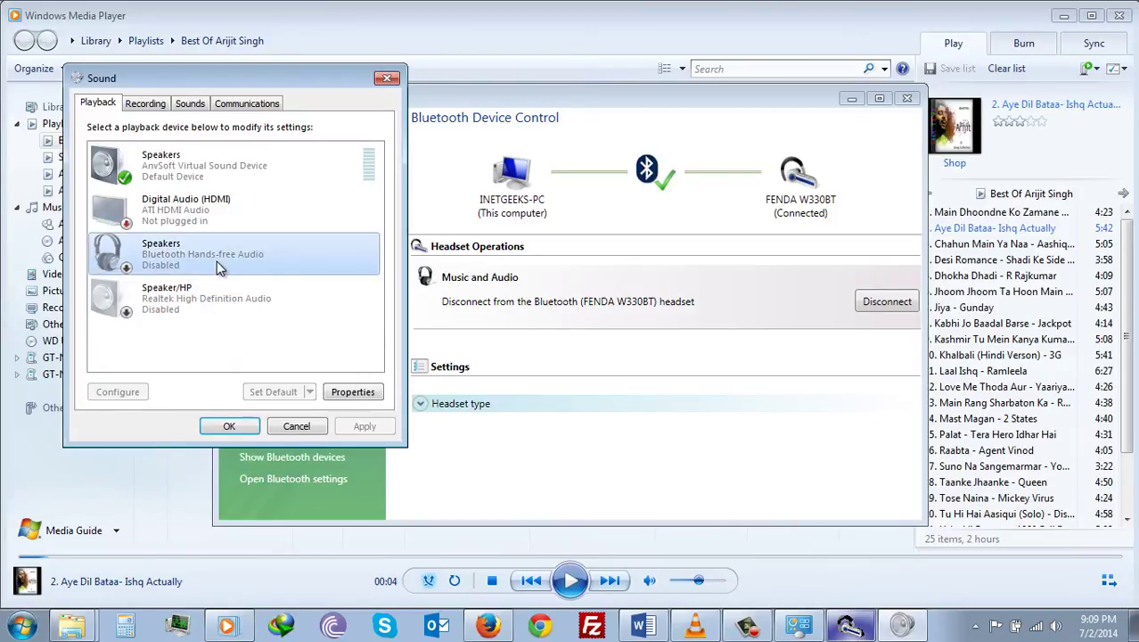
right_click(217, 262)
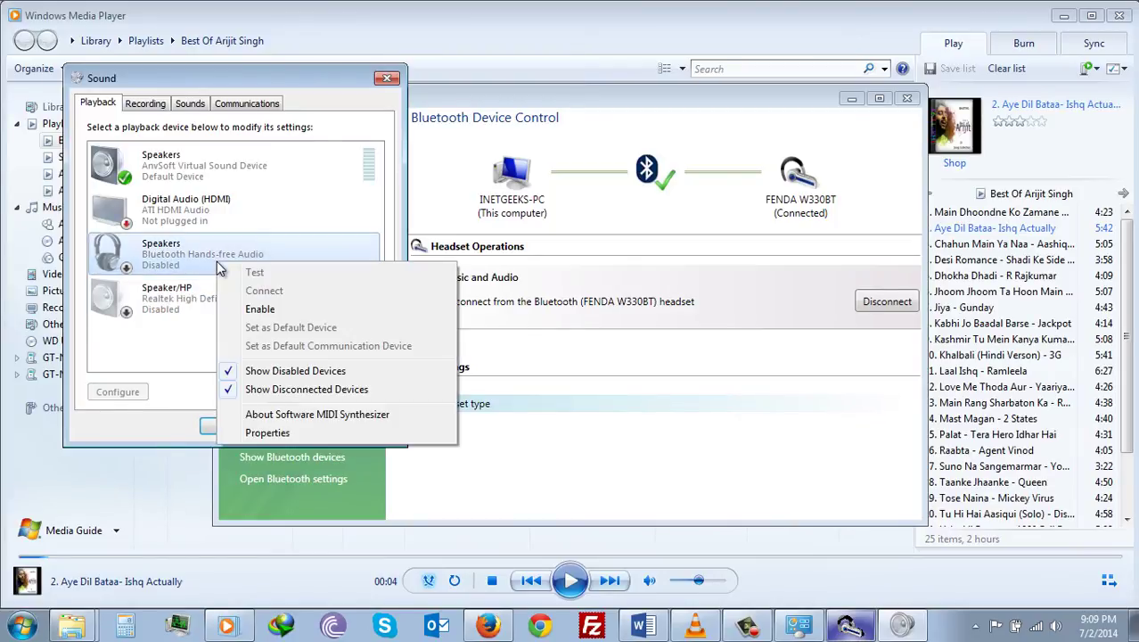
click(251, 312)
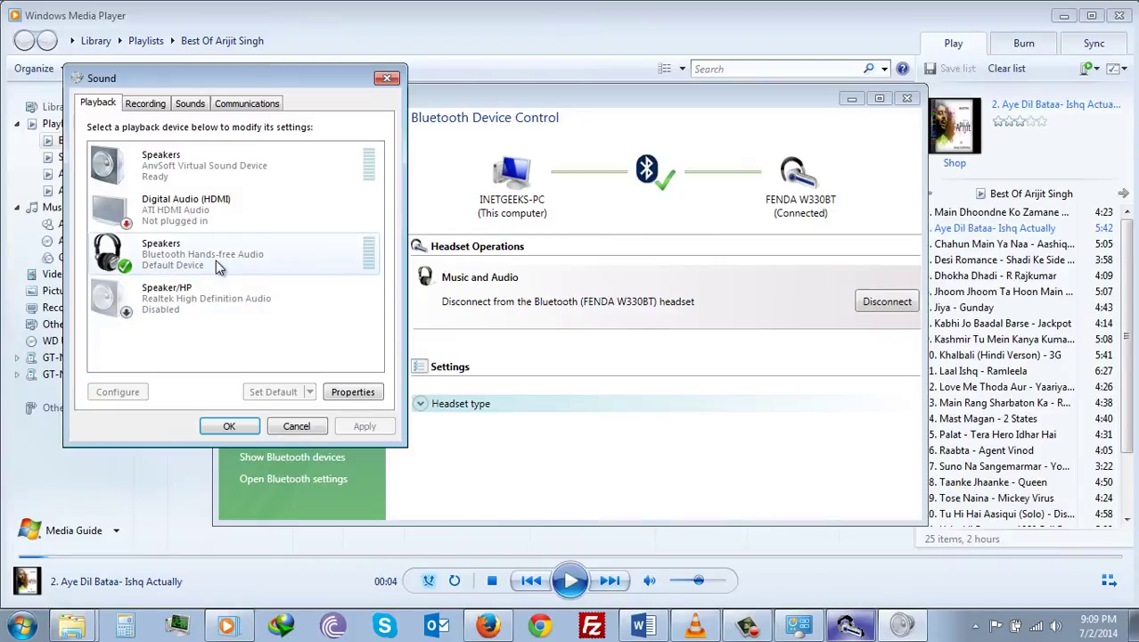
click(131, 315)
click(151, 268)
click(199, 307)
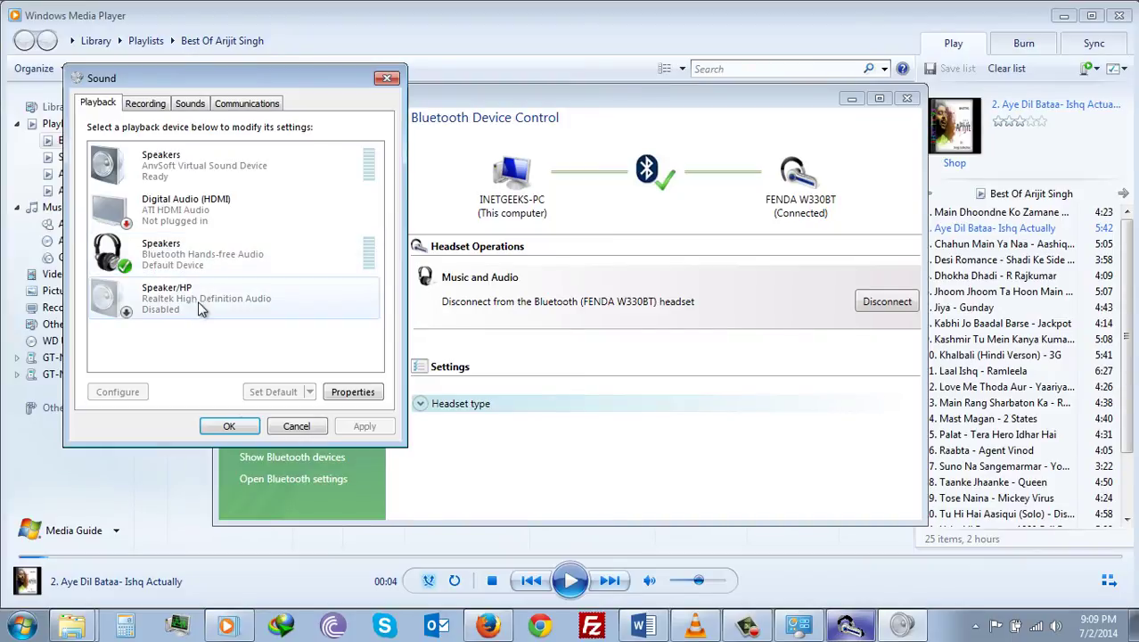
click(227, 427)
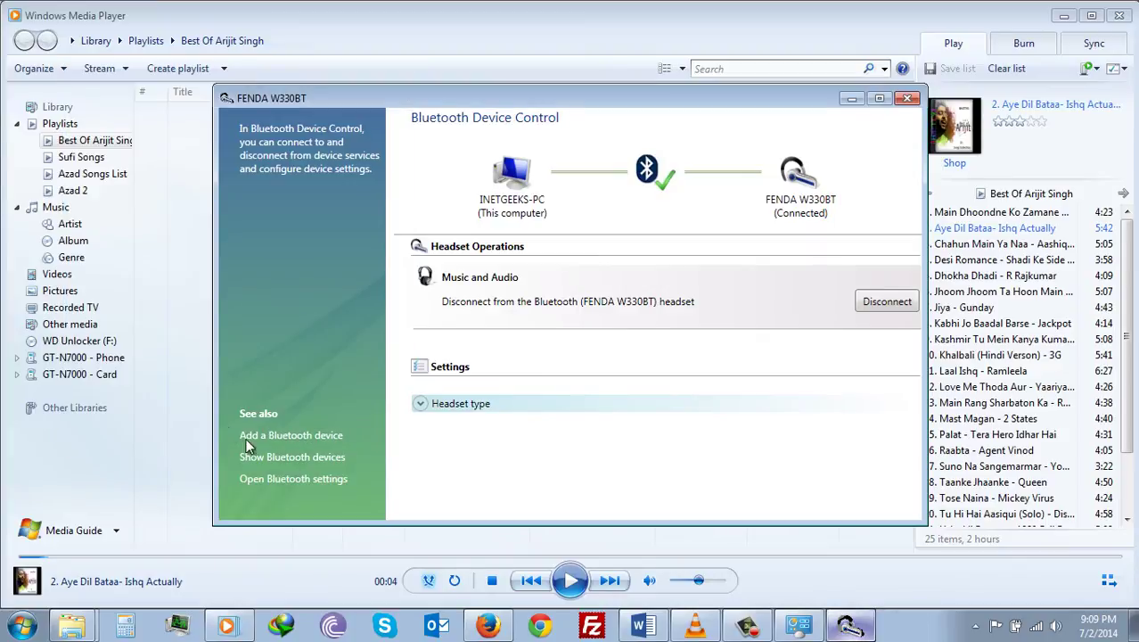
Resume and pause the current song, checking the FENDA W330BT device controls in between
click(573, 580)
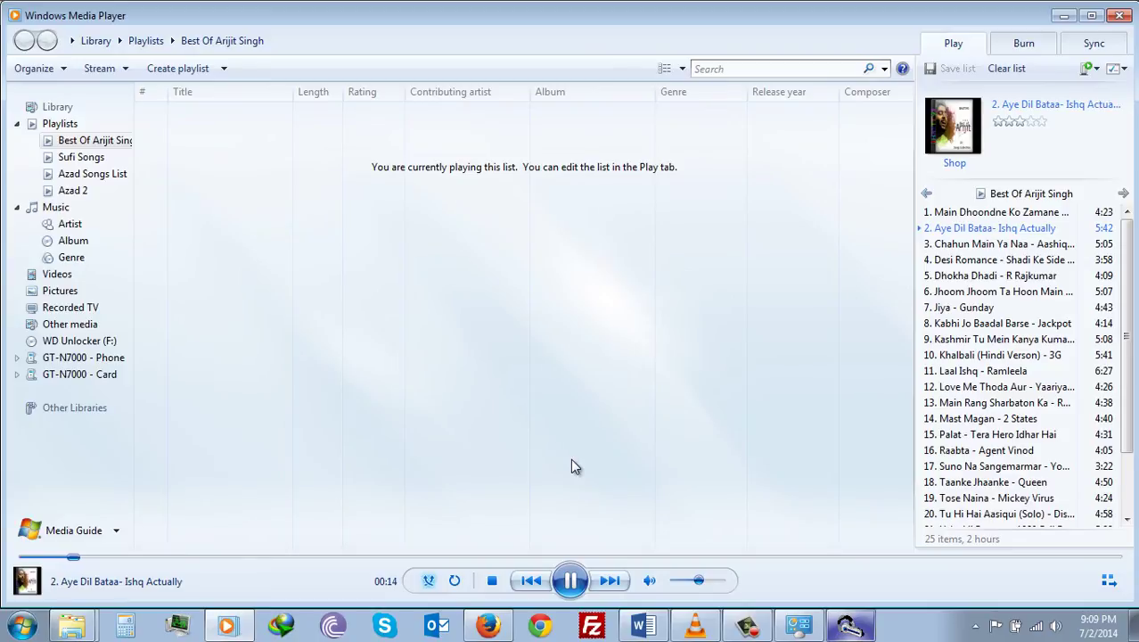
click(571, 580)
click(847, 626)
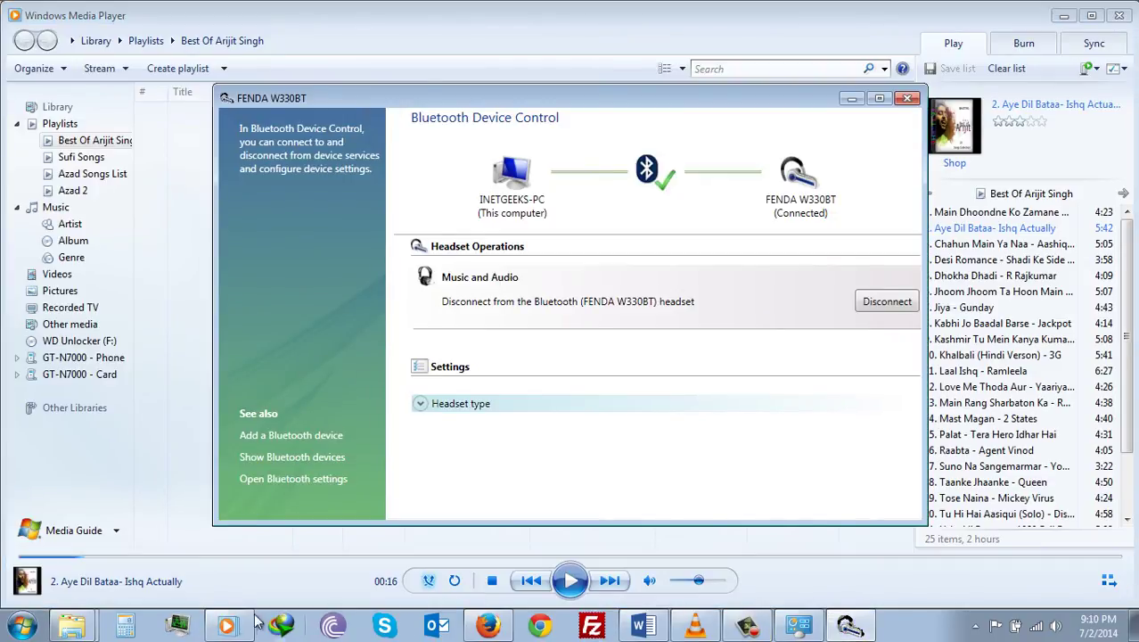
click(226, 627)
Switch to track 22 'Yaariyaan - Cocktail', seek to about 00:53, and keep it playing
click(556, 581)
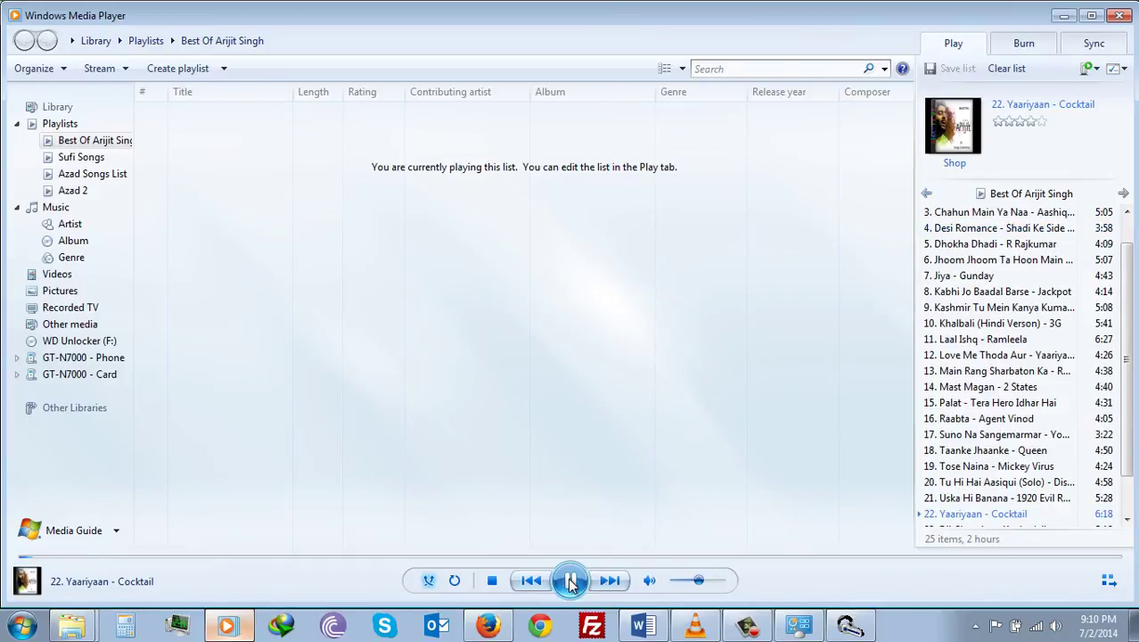
click(571, 581)
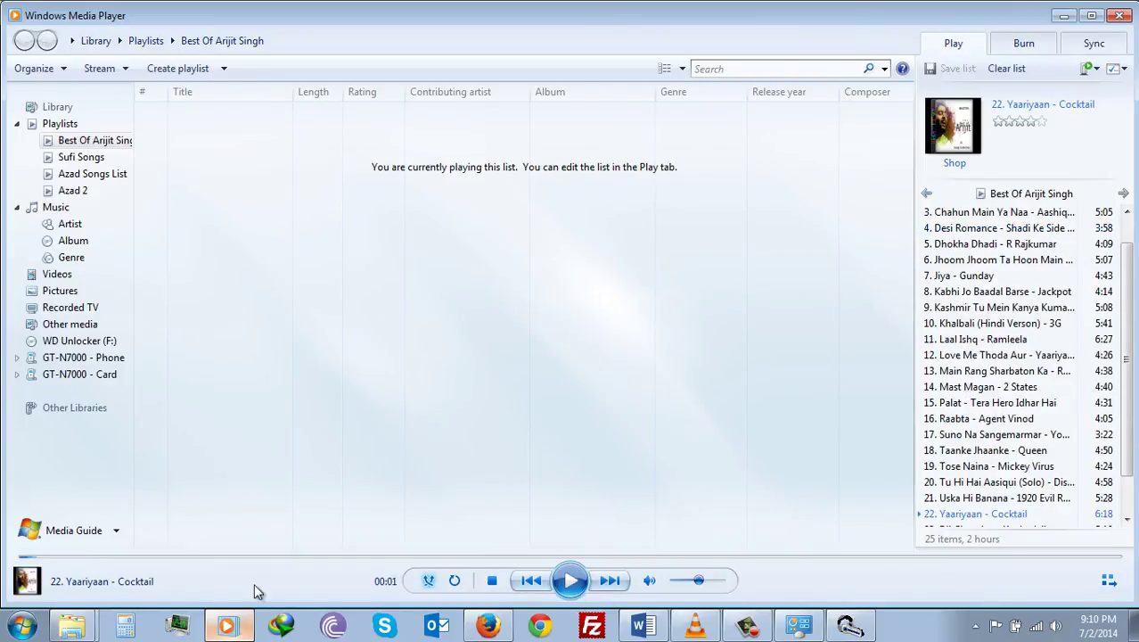
click(187, 557)
click(571, 580)
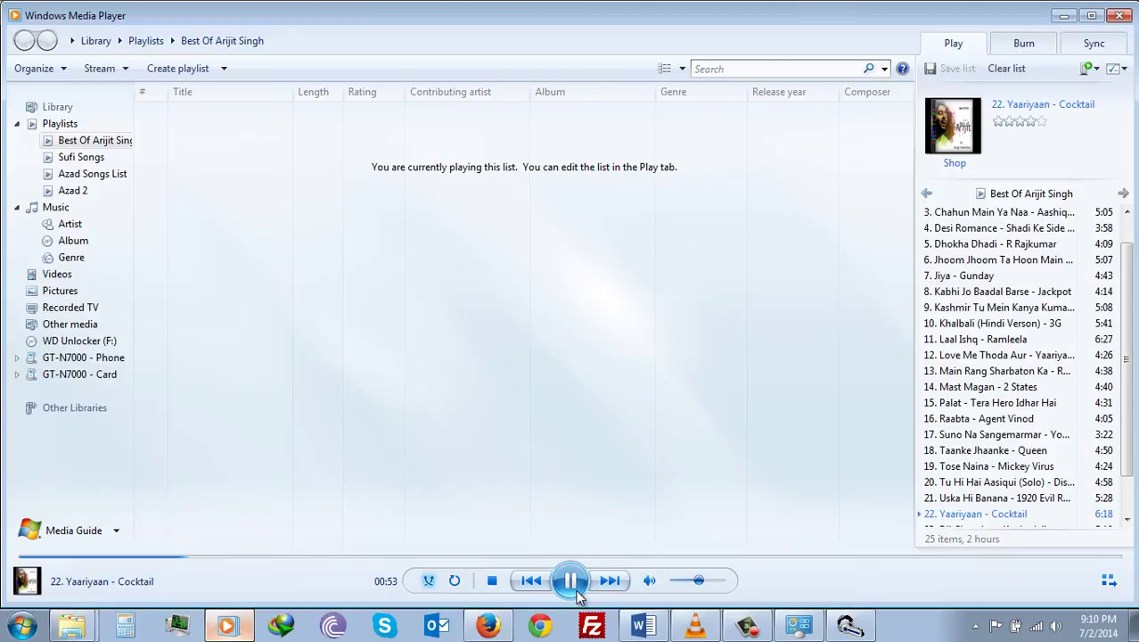
click(849, 626)
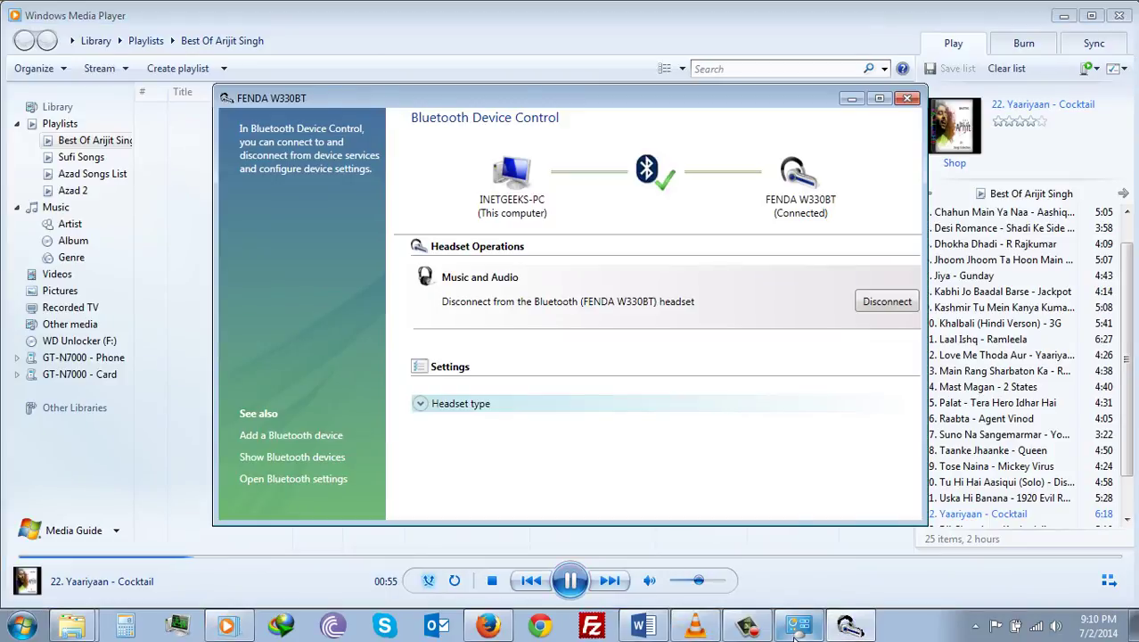
Verify in Playback devices that the Bluetooth Hands-free Audio speakers are default, then close with OK
right_click(1055, 626)
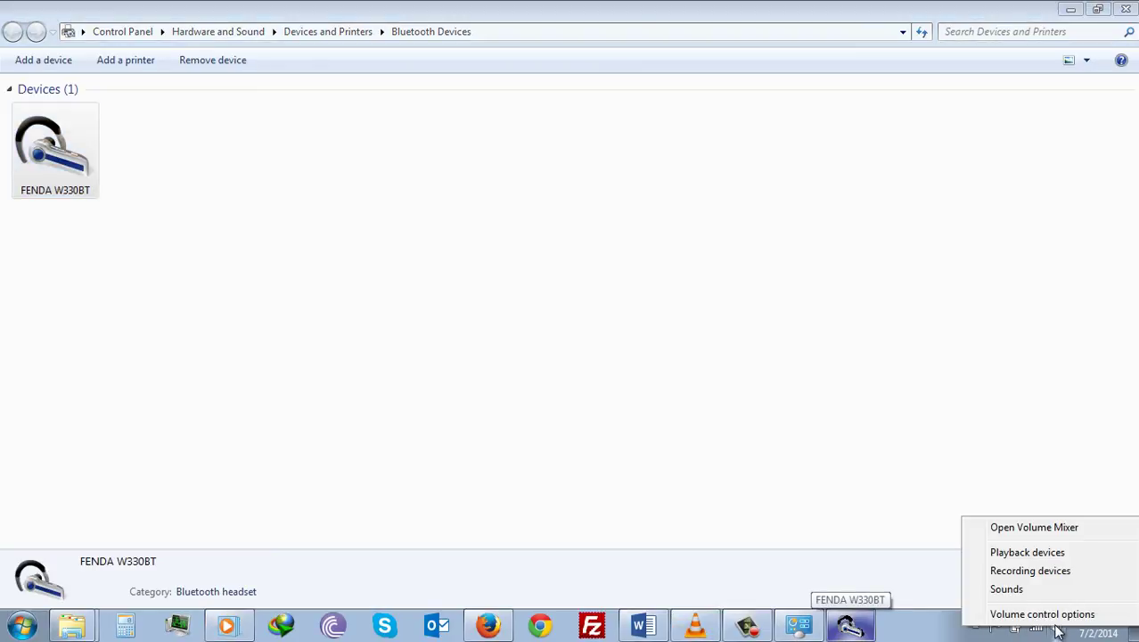
click(1046, 544)
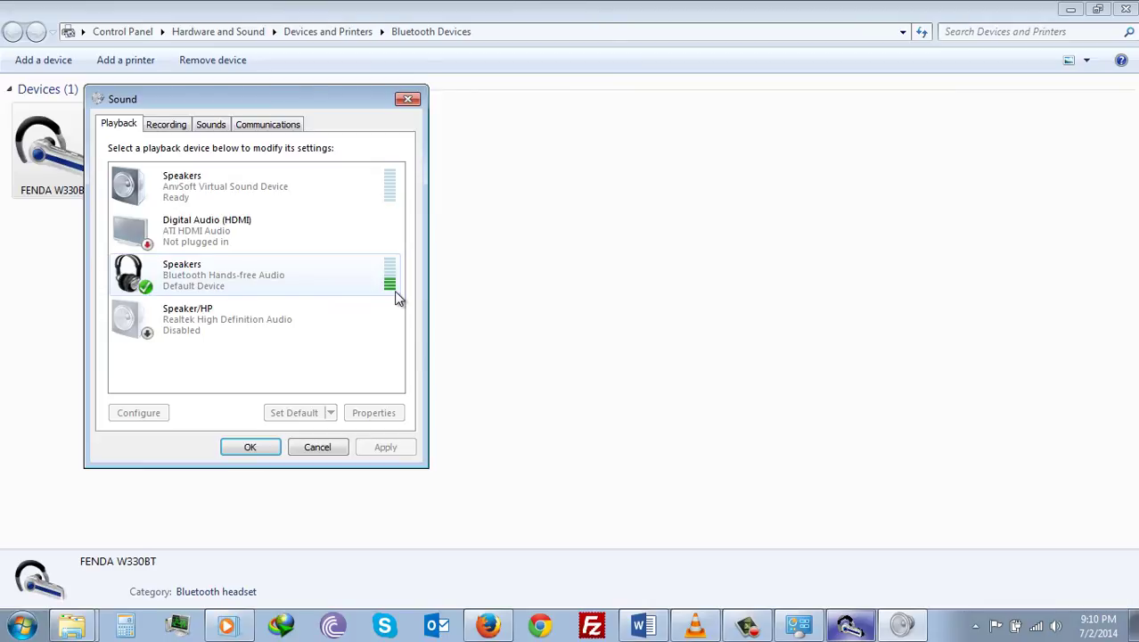
drag(296, 105, 379, 104)
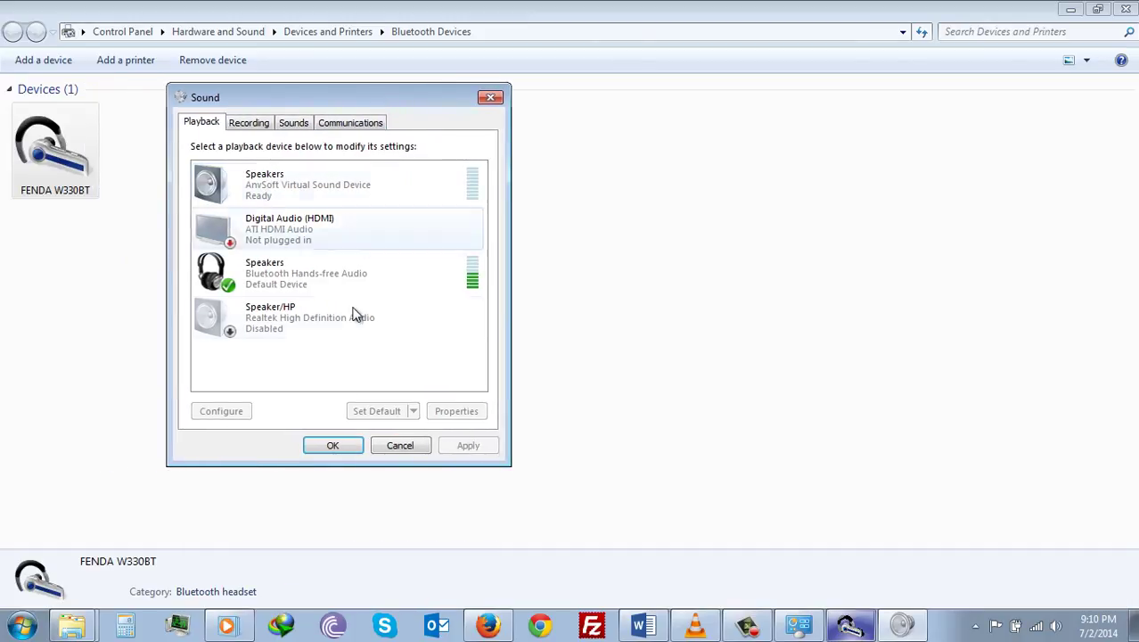
click(333, 447)
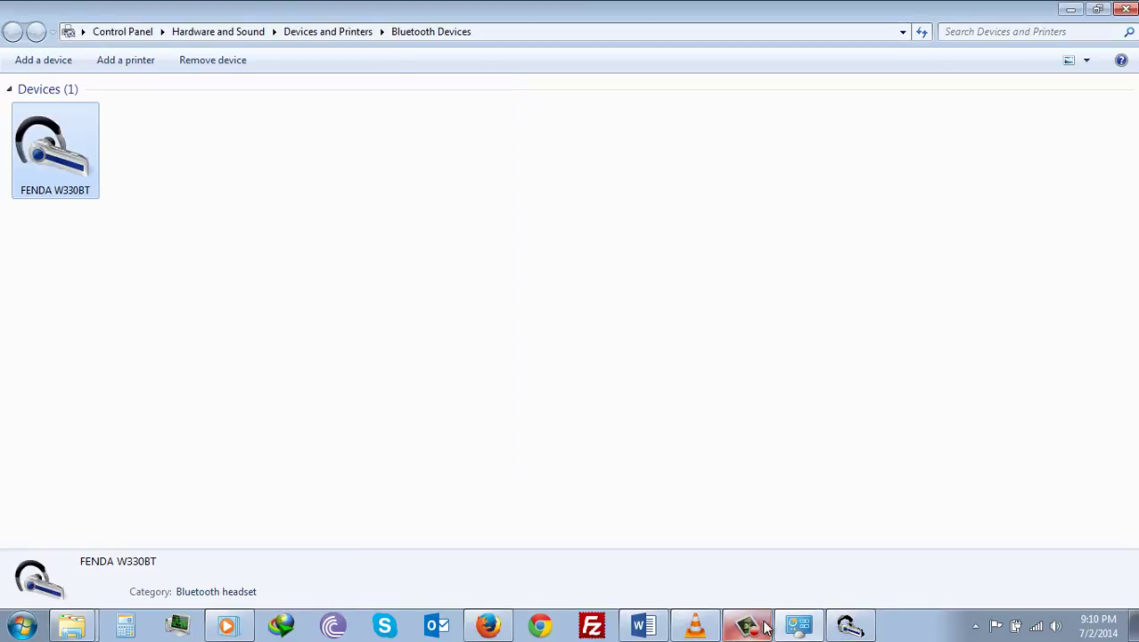
Pause 'Yaariyaan - Cocktail' at 01:19 and switch to the Internet Geeks homepage in Firefox
click(226, 627)
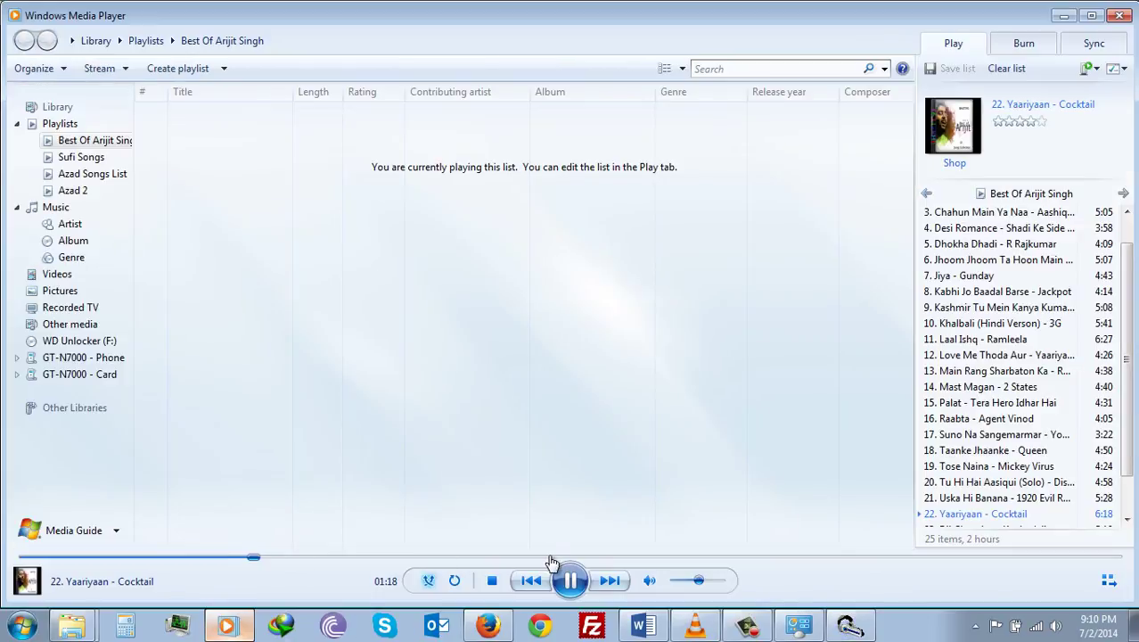
click(570, 580)
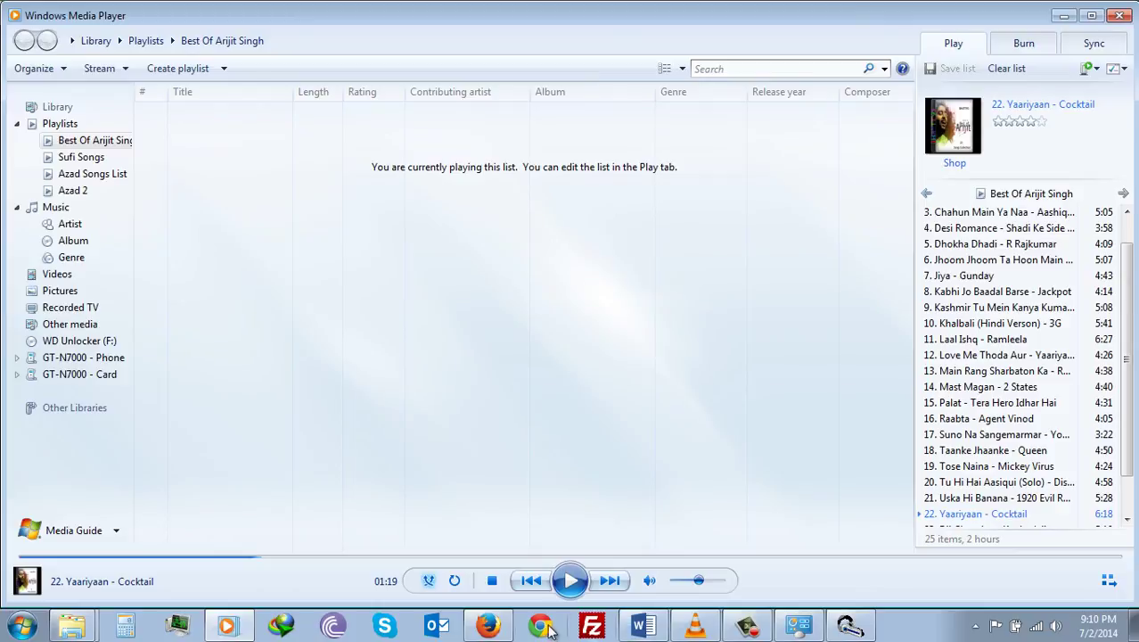
click(487, 627)
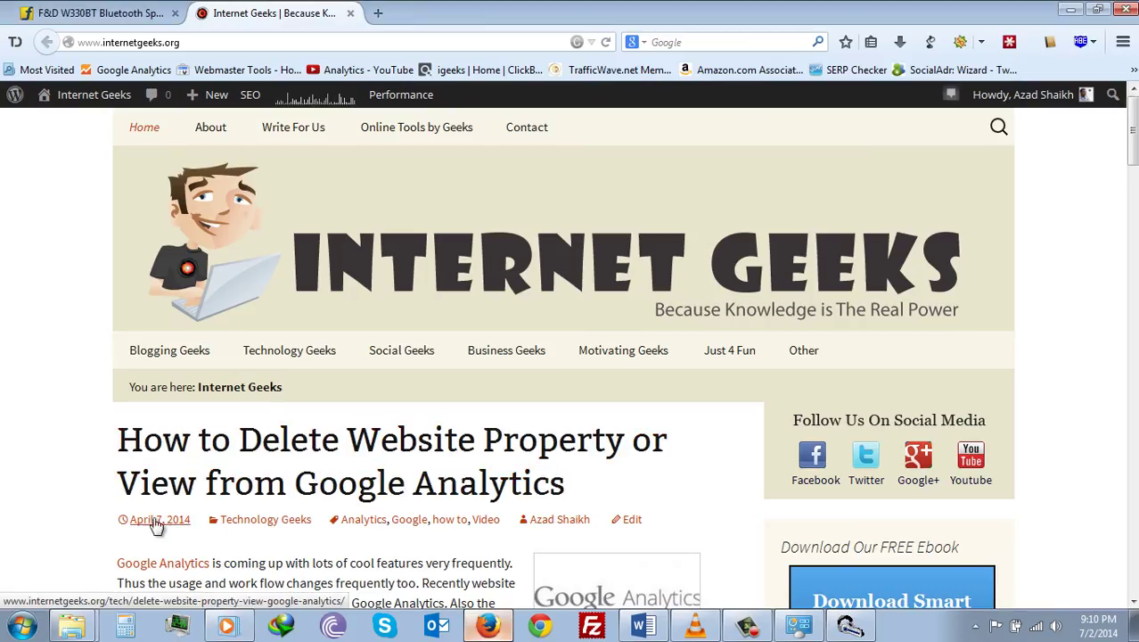